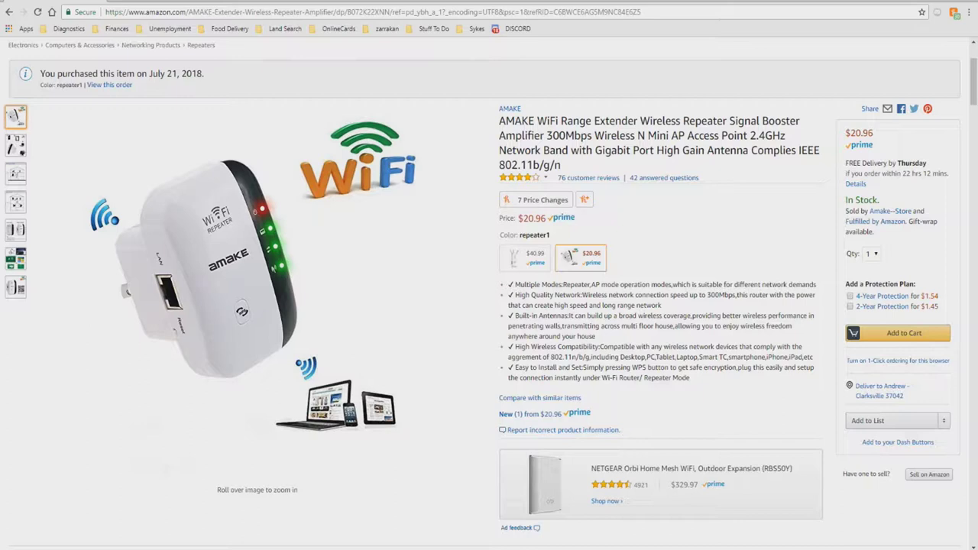
Step: Enlarge the AMAKE extender's main product photo into the full-size gallery viewer
{"action": "left_click", "coordinate": [15, 287]}
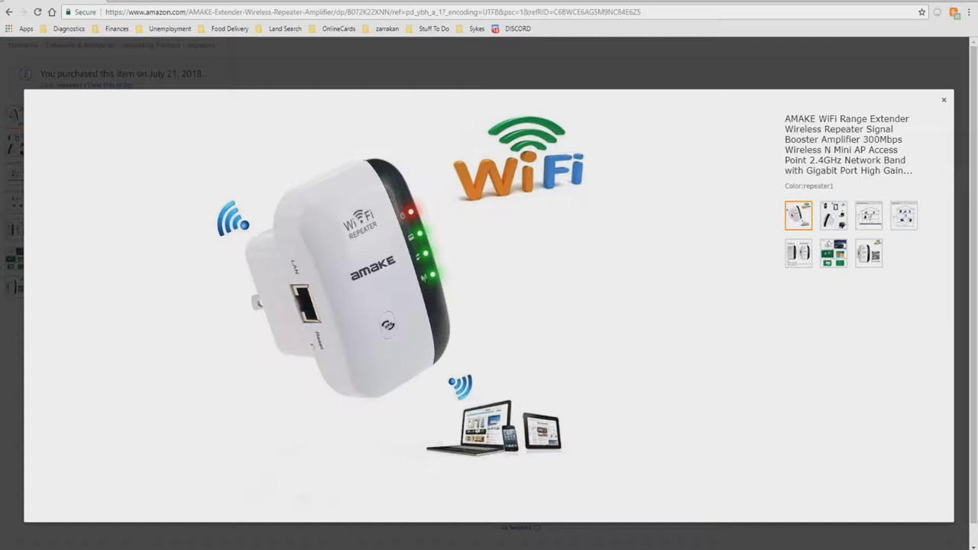
Step: Browse the coverage, Repeater Mode, AP Mode, Old Chipset vs New Designs and setup-collage images
{"action": "left_click", "coordinate": [834, 216]}
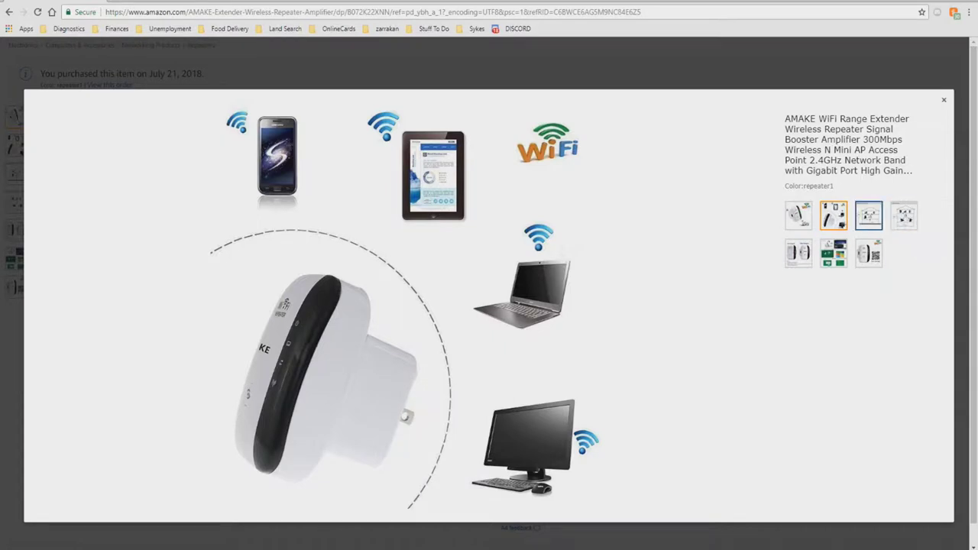
{"action": "left_click", "coordinate": [869, 216]}
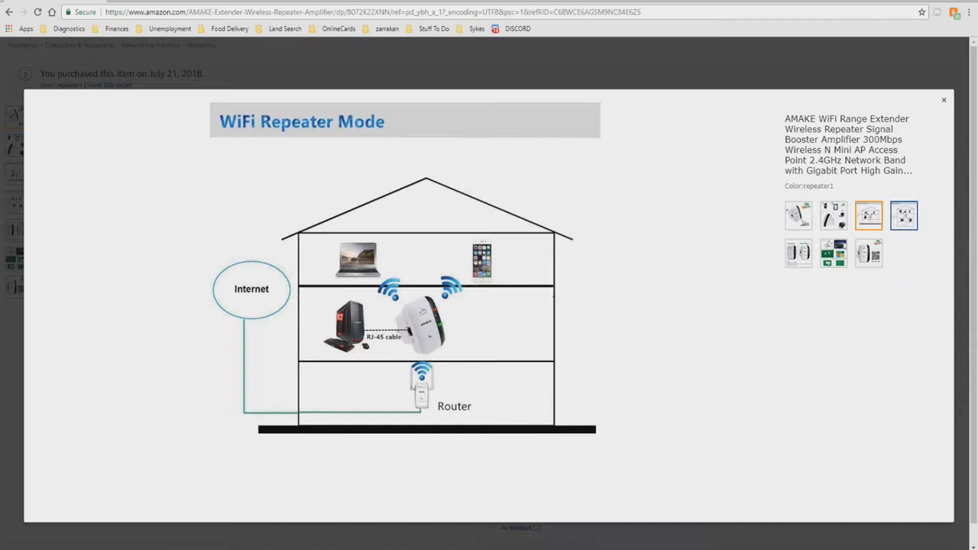
{"action": "left_click", "coordinate": [904, 215]}
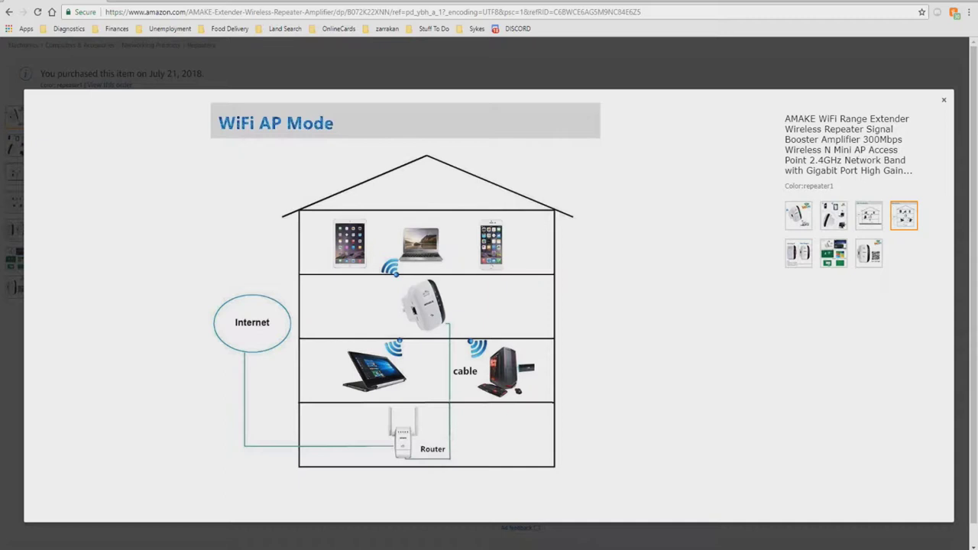
{"action": "left_click", "coordinate": [798, 253]}
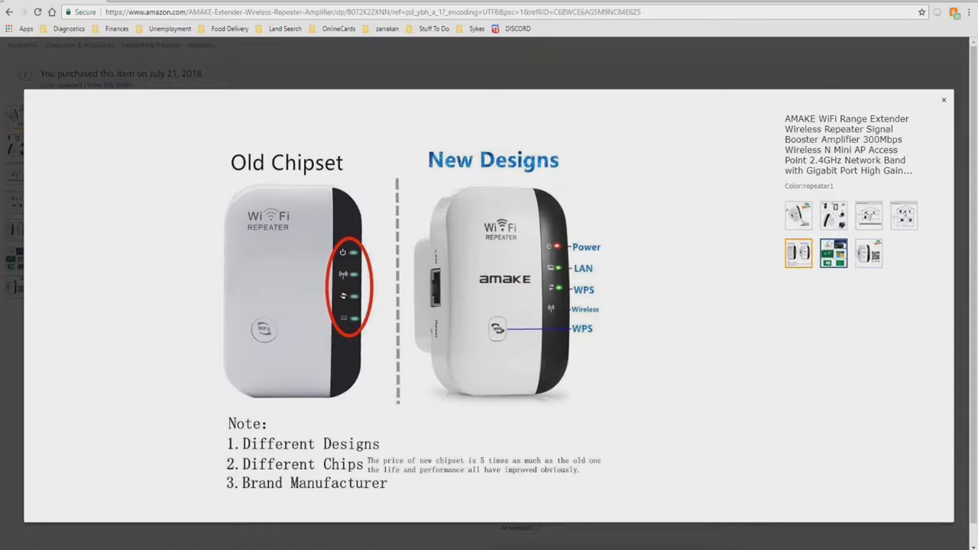
{"action": "left_click", "coordinate": [834, 253]}
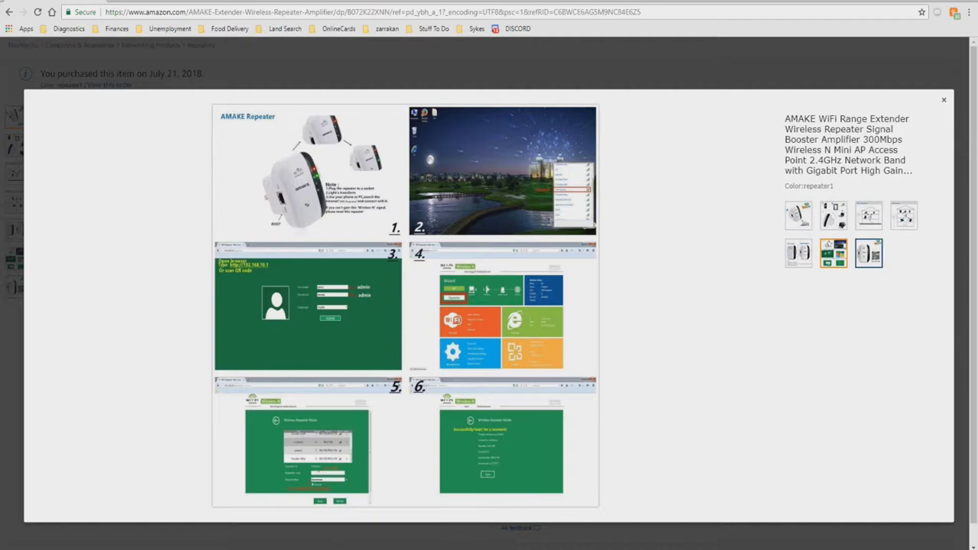
Step: View the final Scan and Login QR image, then close the gallery back to the listing
{"action": "left_click", "coordinate": [869, 253]}
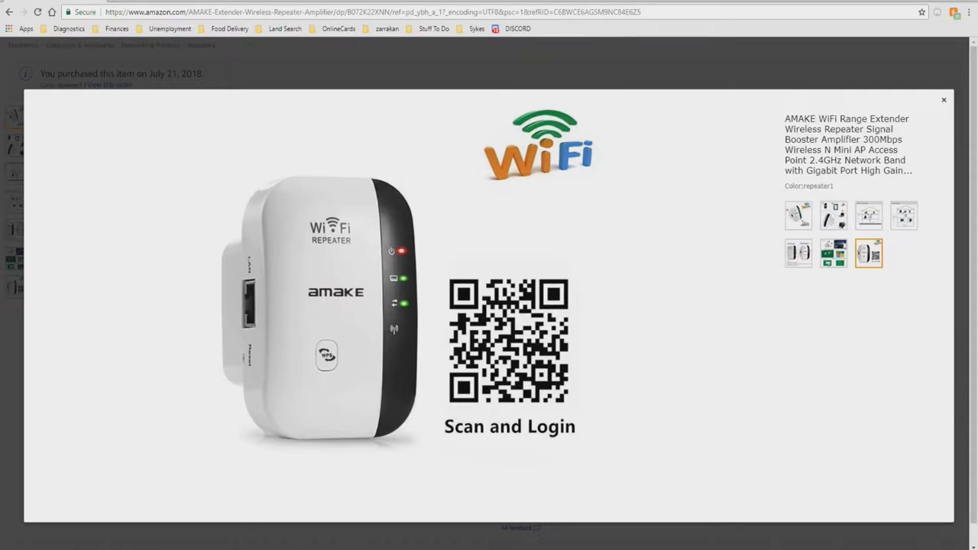
{"action": "key", "text": "Escape"}
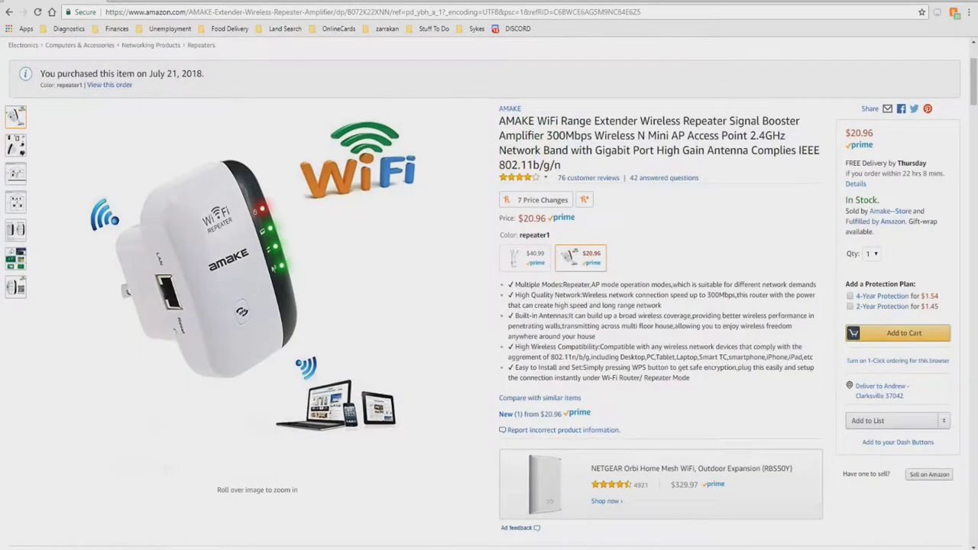
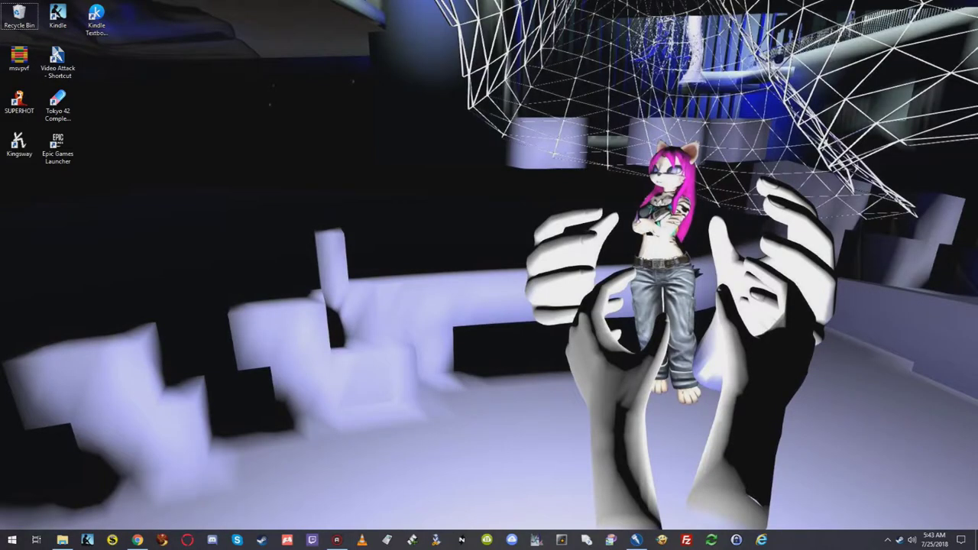
Step: Open Windows Network & Internet settings from the tray network icon
{"action": "left_click", "coordinate": [888, 539]}
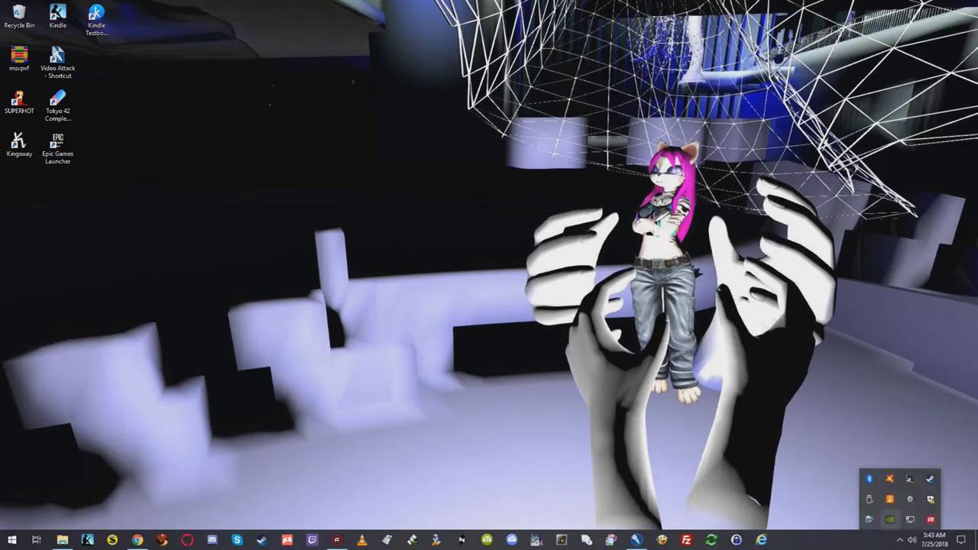
{"action": "right_click", "coordinate": [910, 520]}
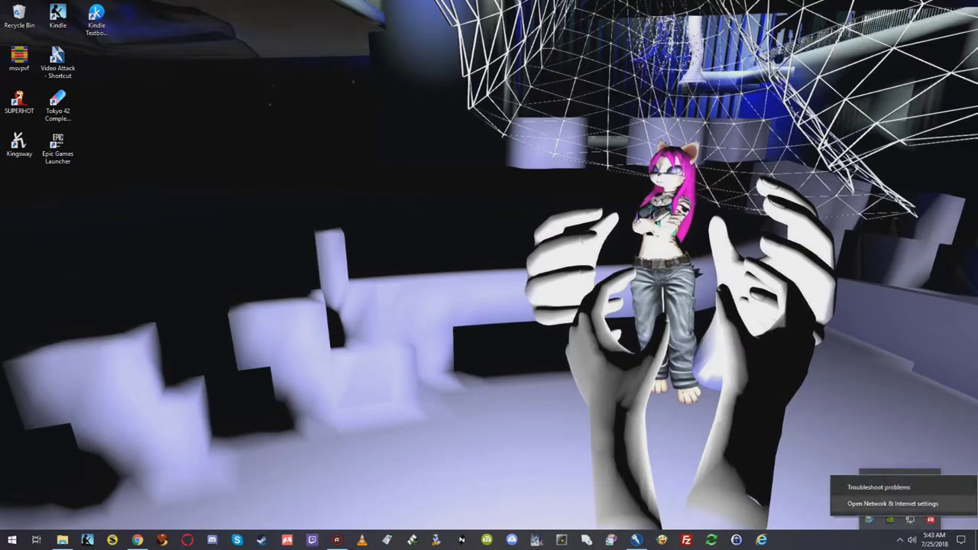
{"action": "left_click", "coordinate": [893, 504]}
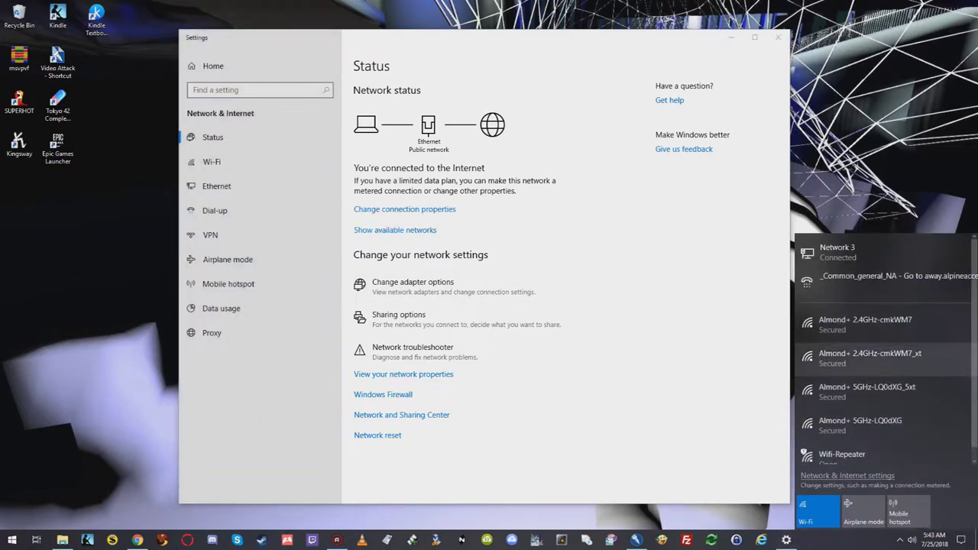
Step: Connect the PC to the open Wifi-Repeater wireless network
{"action": "scroll", "coordinate": [879, 371], "scroll_direction": "down", "scroll_amount": 1}
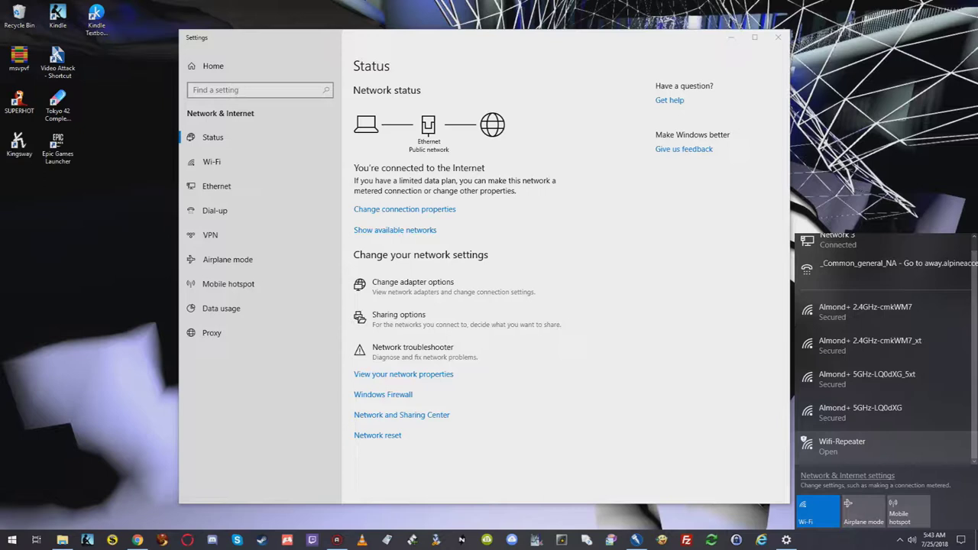
{"action": "left_click", "coordinate": [864, 447]}
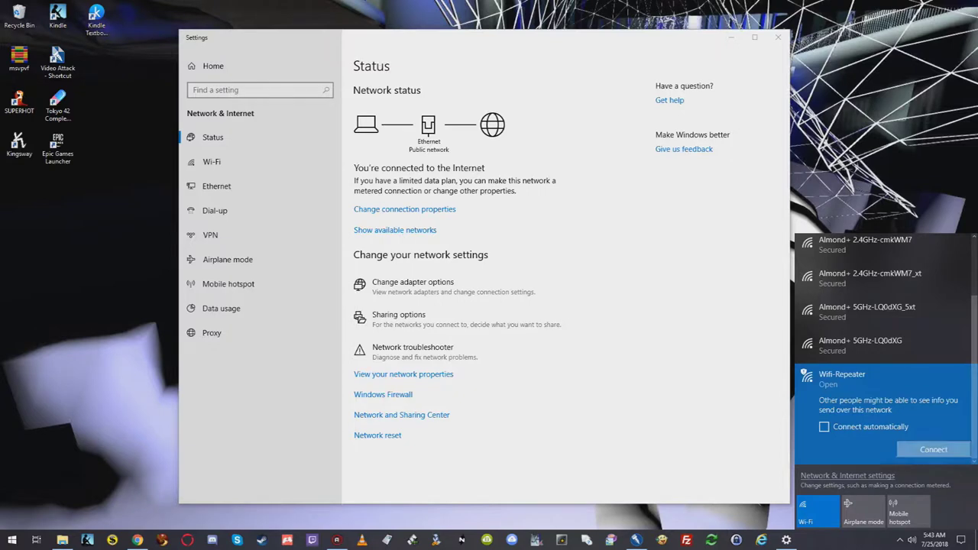
{"action": "left_click", "coordinate": [933, 450]}
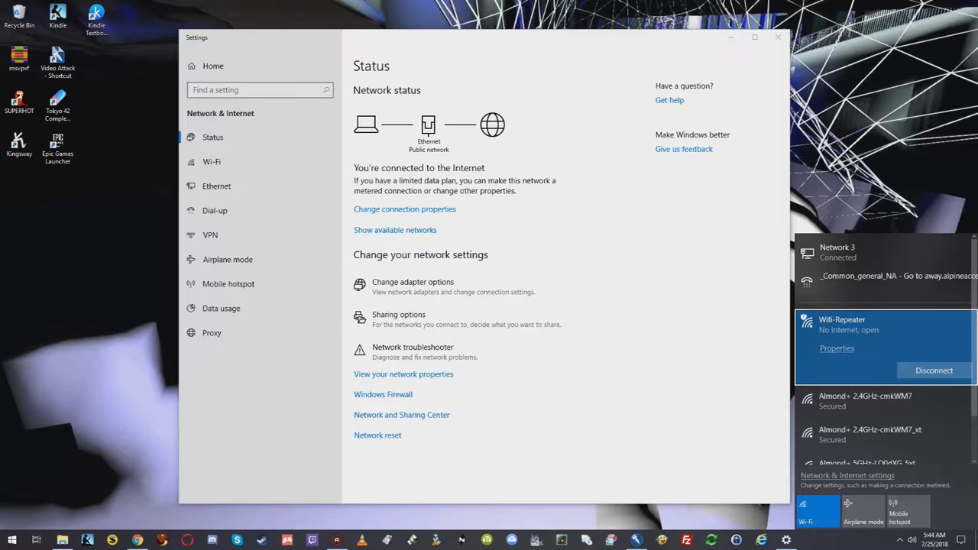
{"action": "left_click", "coordinate": [137, 541]}
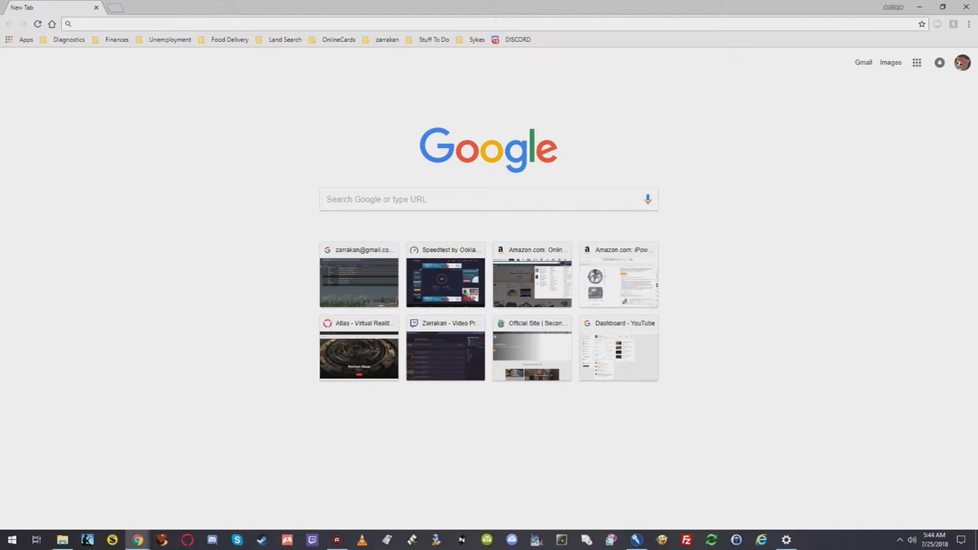
{"action": "type", "text": "h"}
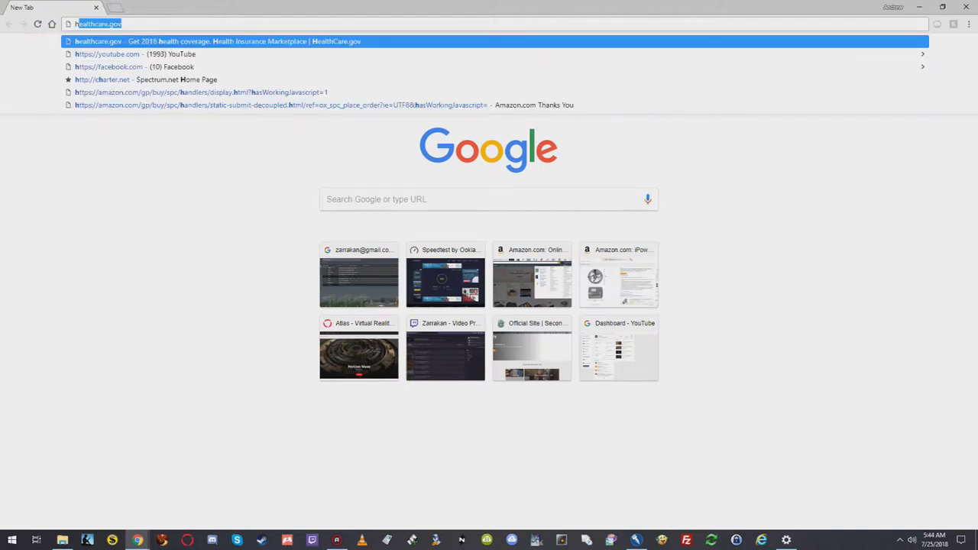
{"action": "type", "text": "ttps"}
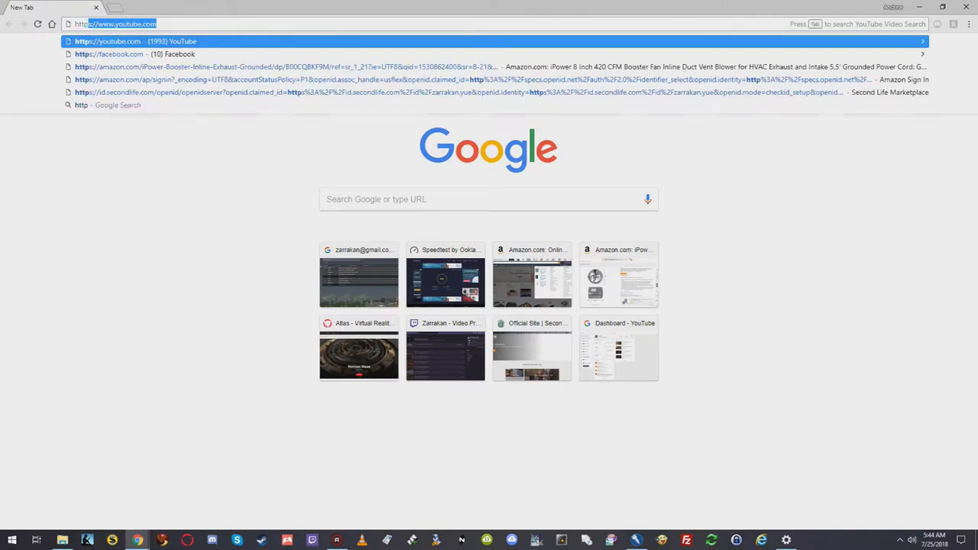
{"action": "key", "text": "BackSpace"}
{"action": "key", "text": "BackSpace"}
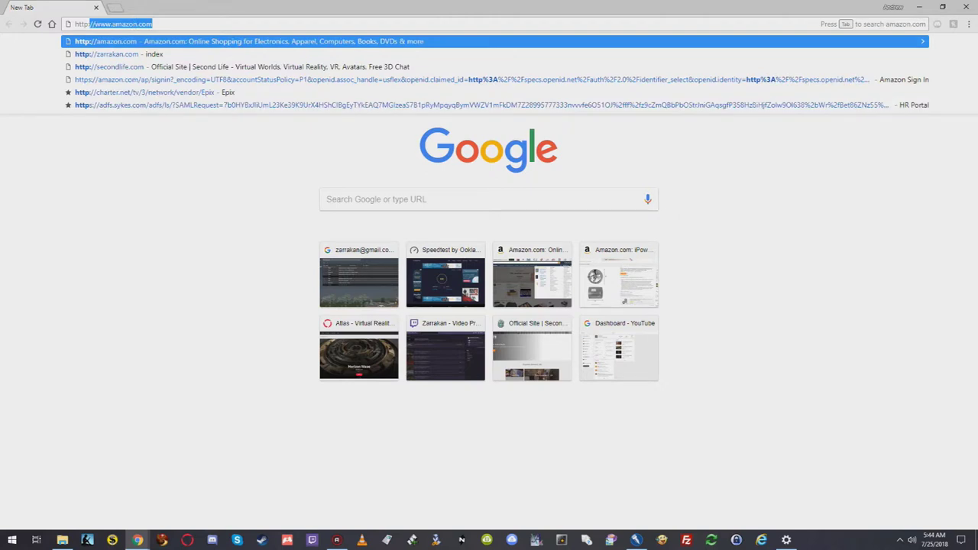
{"action": "type", "text": "://19"}
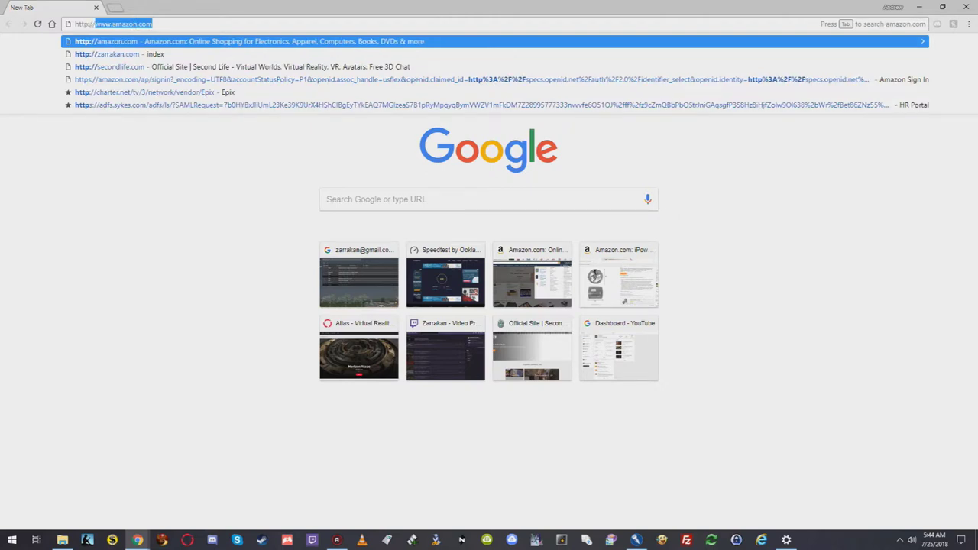
{"action": "type", "text": "2"}
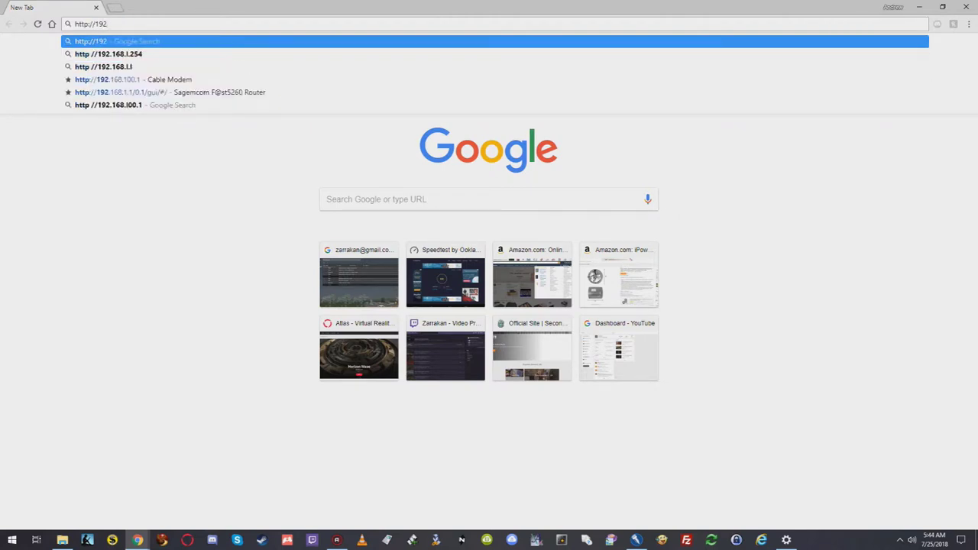
{"action": "type", "text": ".168"}
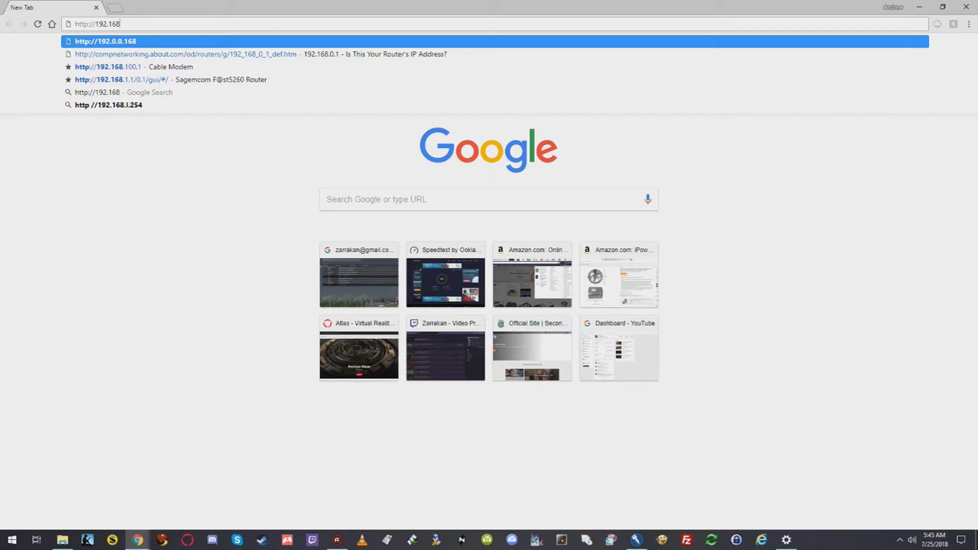
{"action": "type", "text": ".10.1"}
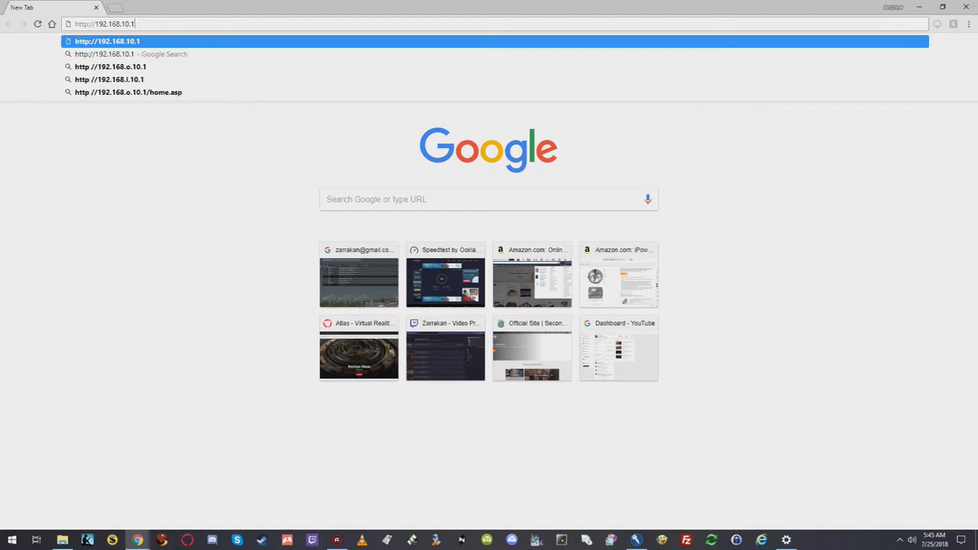
{"action": "key", "text": "Return"}
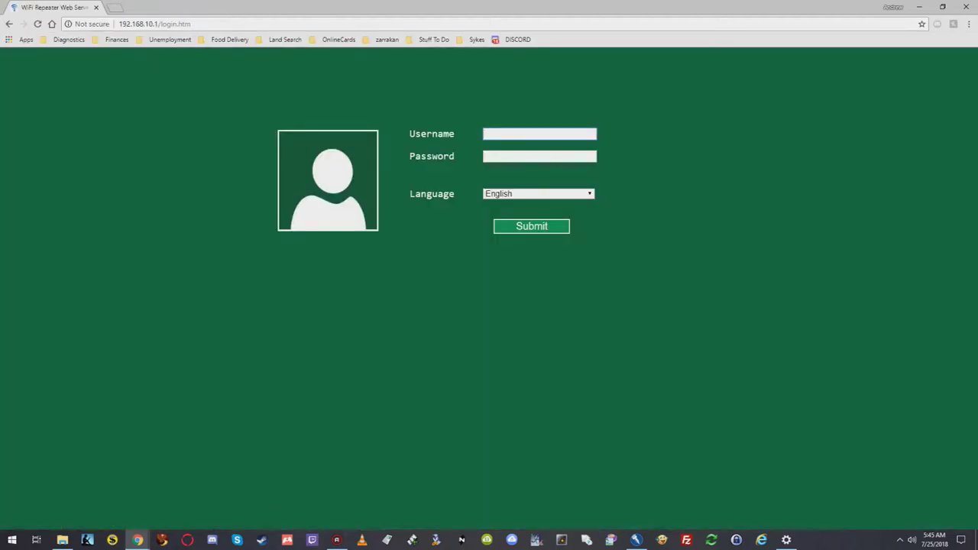
{"action": "left_click", "coordinate": [540, 134]}
Step: Sign in with the admin username and its password, and let Chrome save the login
{"action": "type", "text": "admin"}
{"action": "key", "text": "ctrl+a"}
{"action": "key", "text": "Tab"}
{"action": "type", "text": "admin"}
{"action": "key", "text": "Return"}
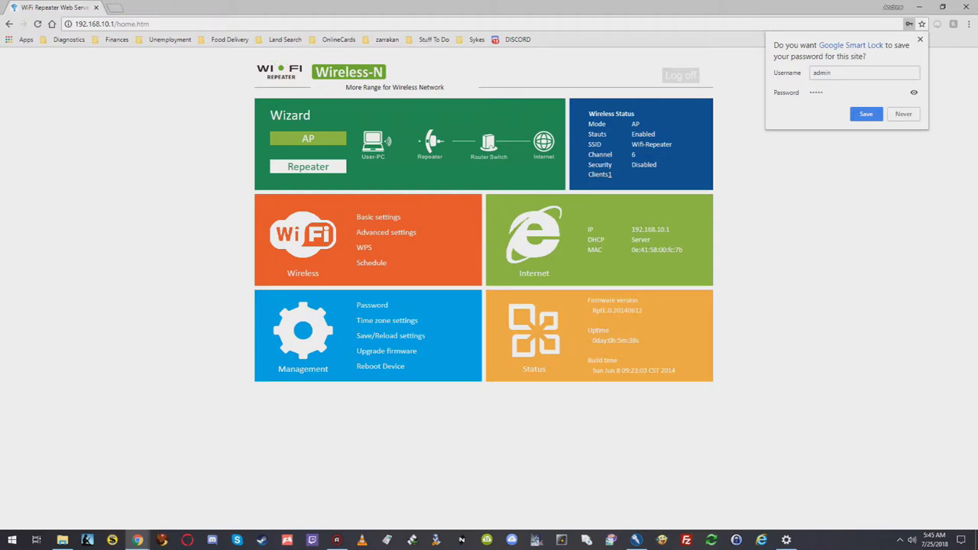
{"action": "key", "text": "Return"}
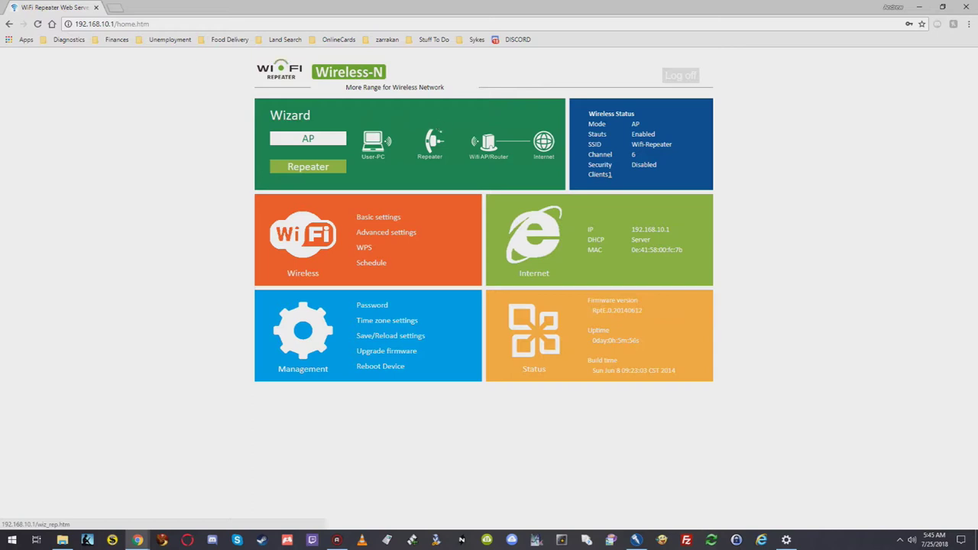
Step: Choose Repeater mode and select the Almond+ 2.4GHz-cmkWM7 network to extend
{"action": "left_click", "coordinate": [308, 165]}
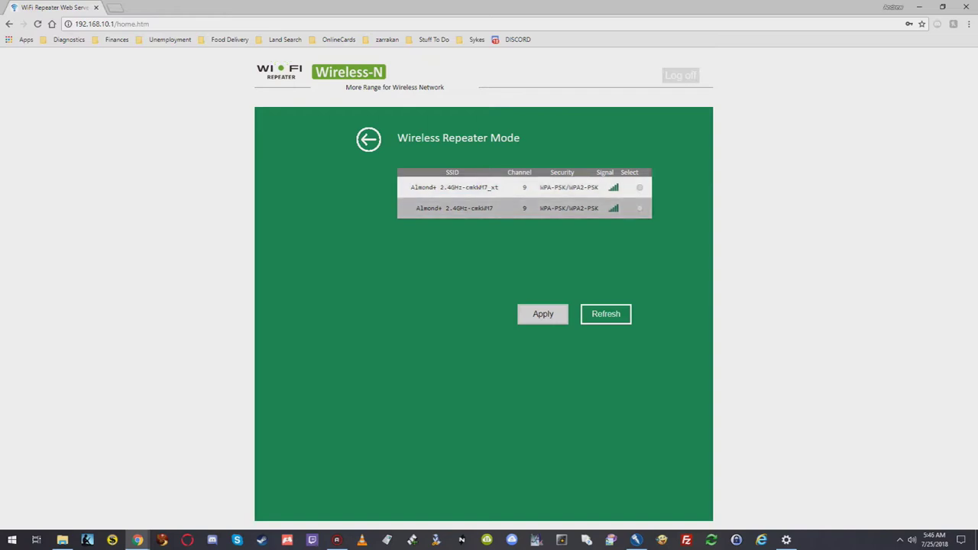
{"action": "left_click", "coordinate": [640, 208]}
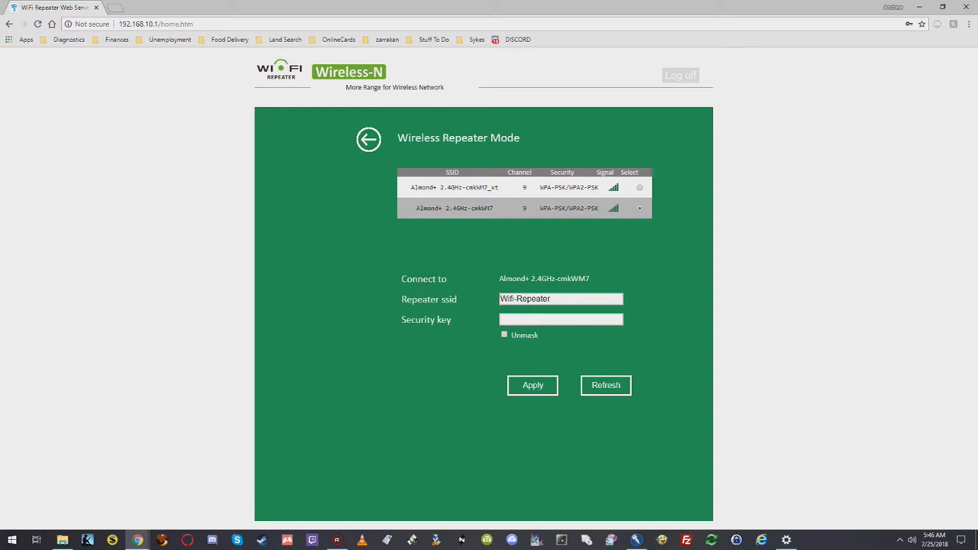
{"action": "left_click", "coordinate": [561, 319]}
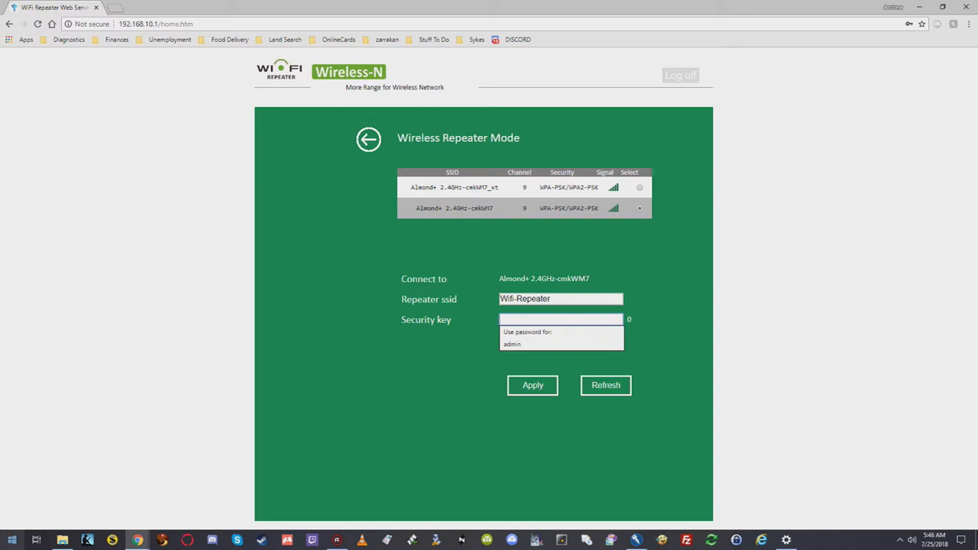
Step: Paste the Wi-Fi key saved in Notepad into Security key and submit the repeater settings
{"action": "key", "text": "super"}
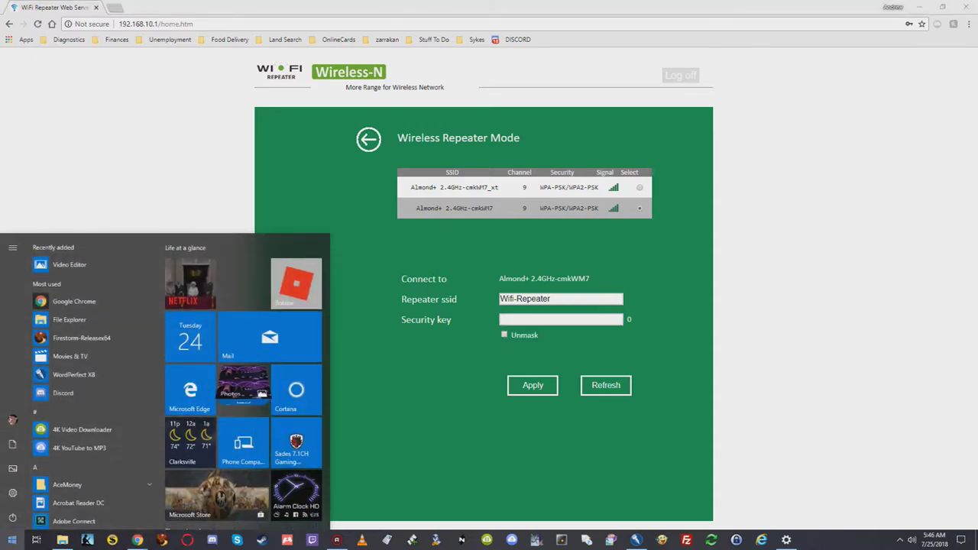
{"action": "type", "text": "text"}
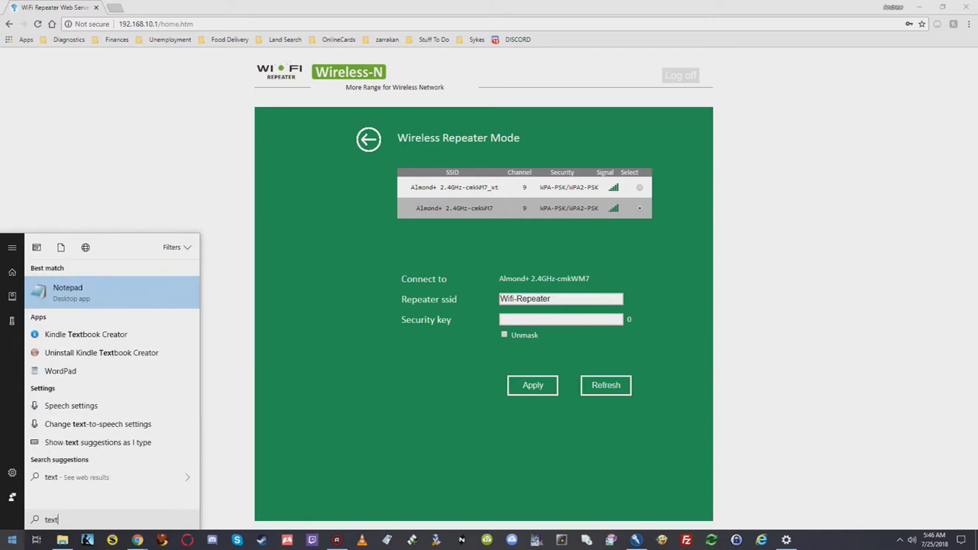
{"action": "key", "text": "Return"}
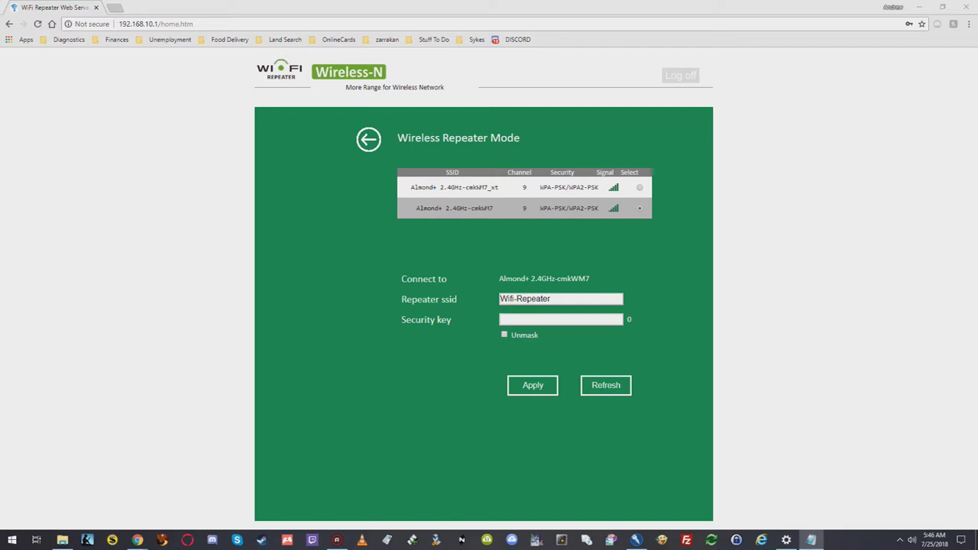
{"action": "key", "text": "alt+Tab"}
{"action": "key", "text": "ctrl+v"}
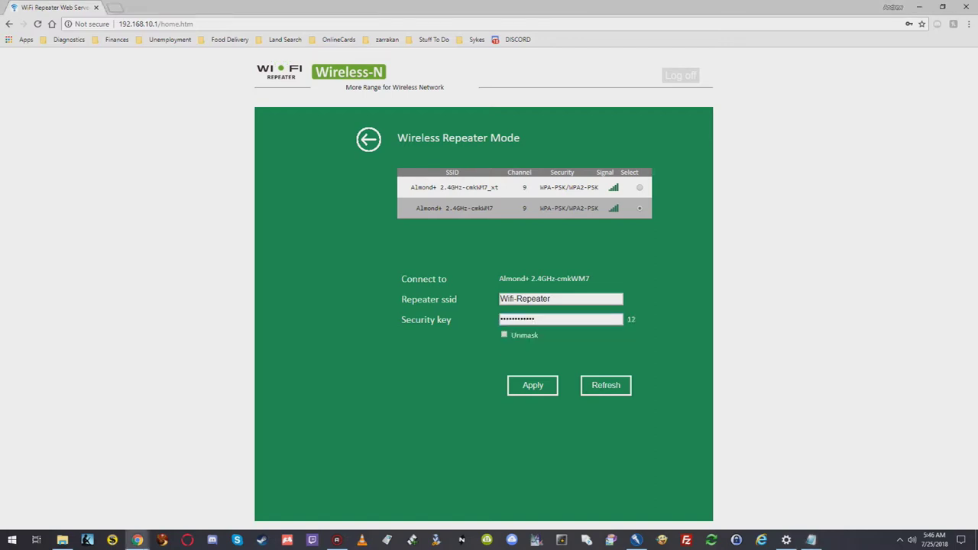
{"action": "key", "text": "Escape"}
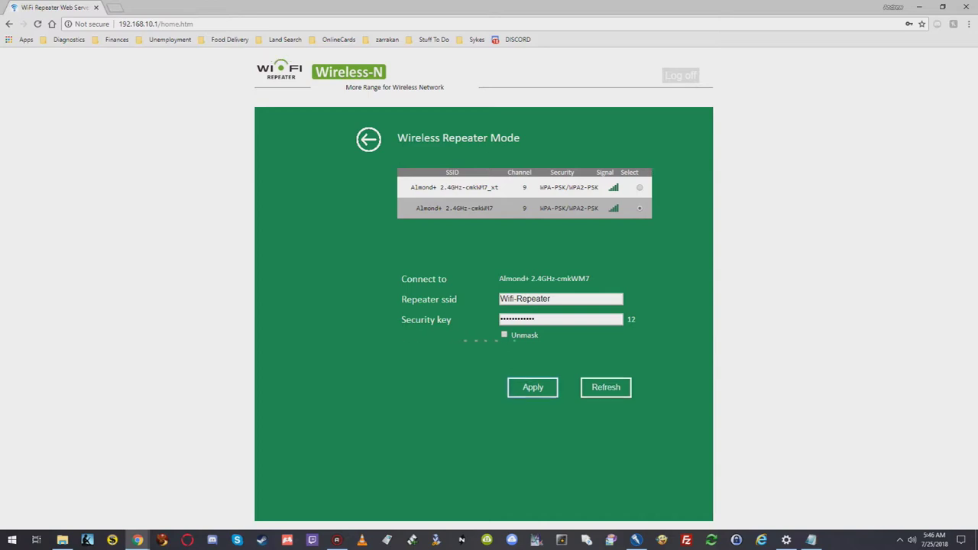
{"action": "key", "text": "ctrl+t"}
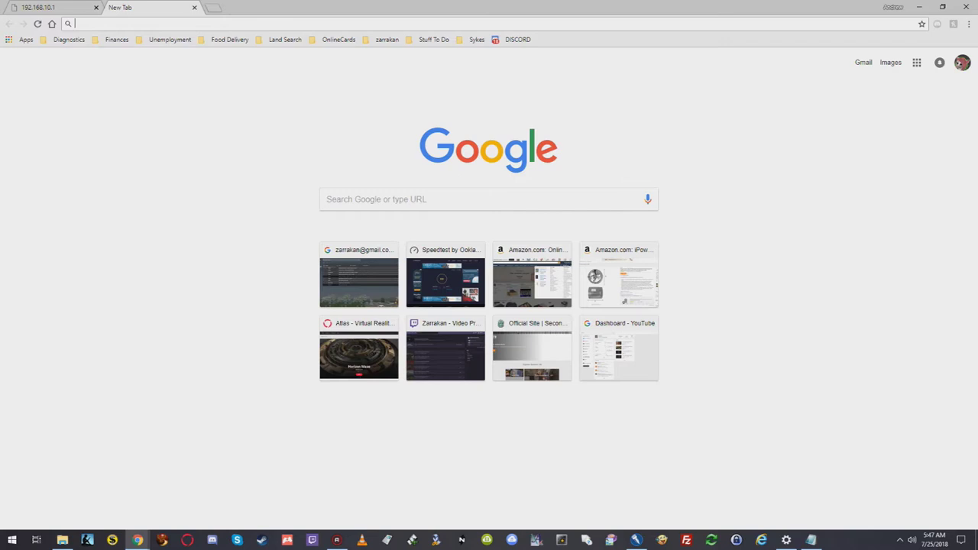
Step: Load youtube.com and go to the account's My channel page
{"action": "type", "text": "youtube.com"}
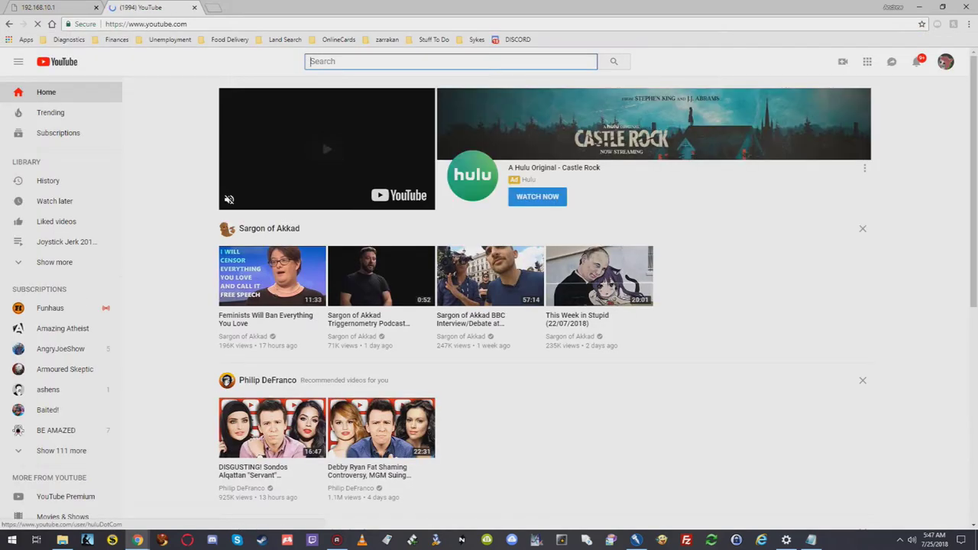
{"action": "left_click", "coordinate": [945, 61]}
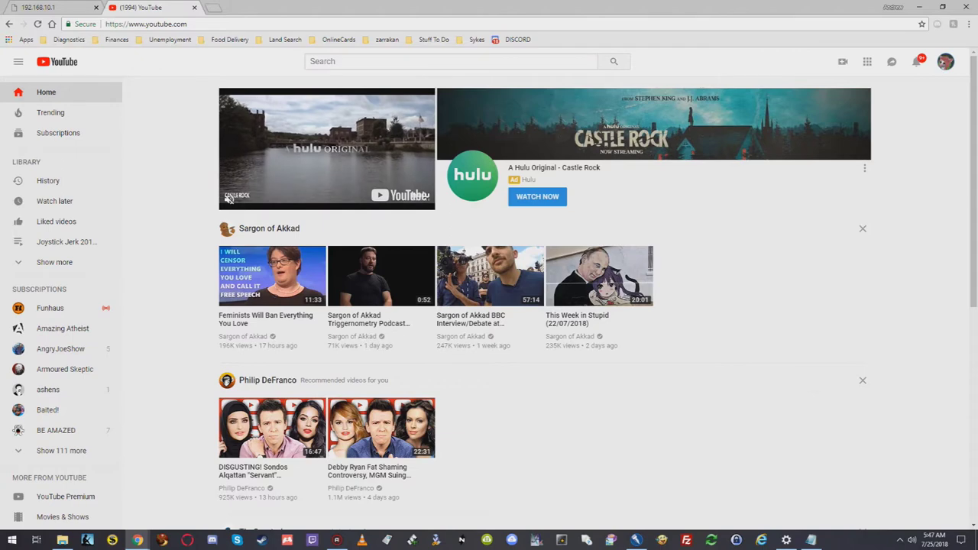
{"action": "left_click", "coordinate": [863, 122]}
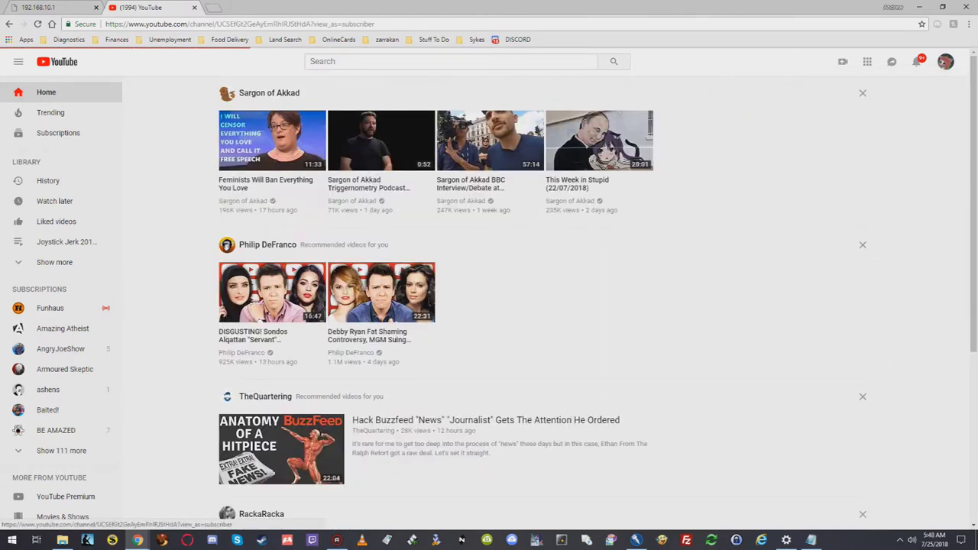